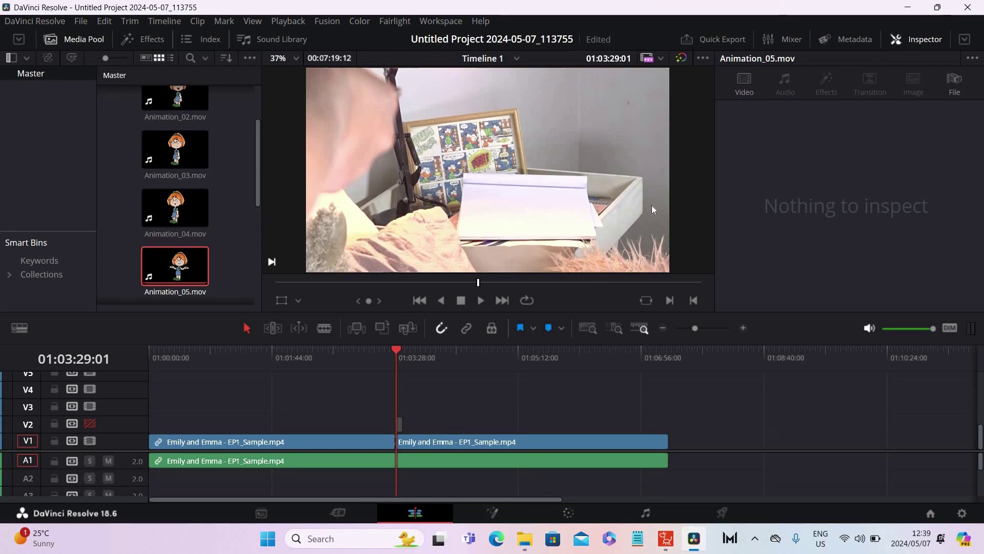
- Play the live-action footage from 01:03:29:01 to preview the shot with the V2 animation track disabled
{"action": "left_click", "coordinate": [481, 301]}
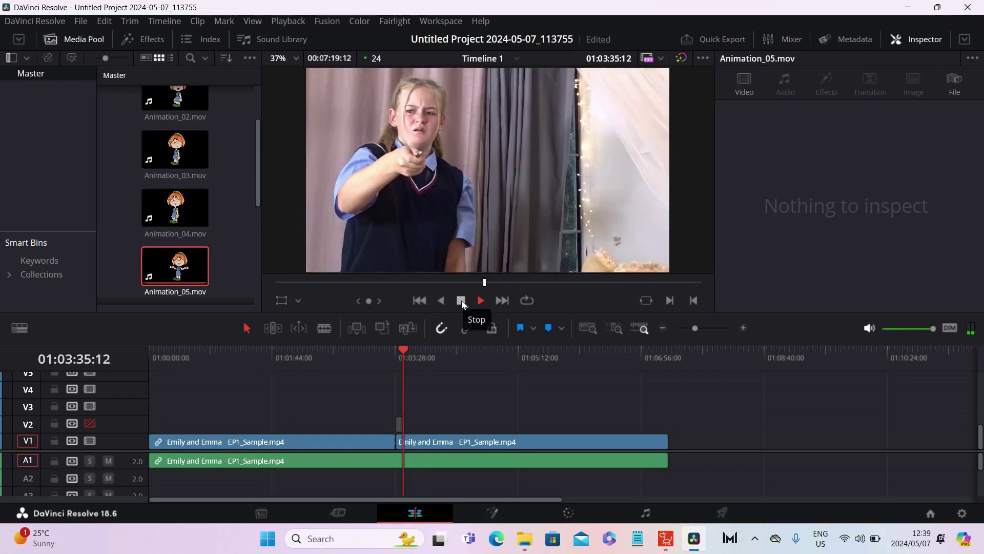
{"action": "left_click", "coordinate": [462, 300]}
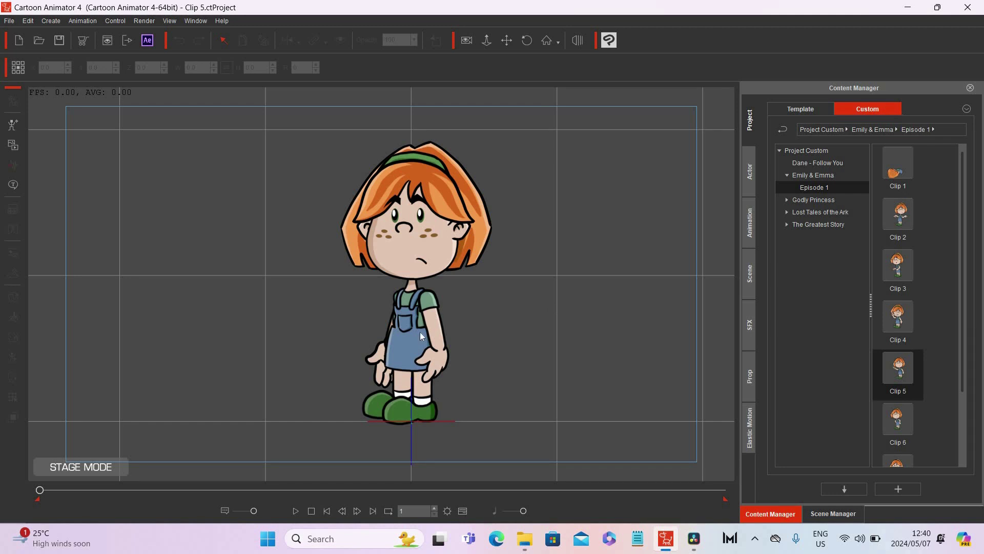
- In Cartoon Animator, play the Clip 5 animation and review the video render settings for format, transparency, output size and export range
{"action": "left_click", "coordinate": [295, 511]}
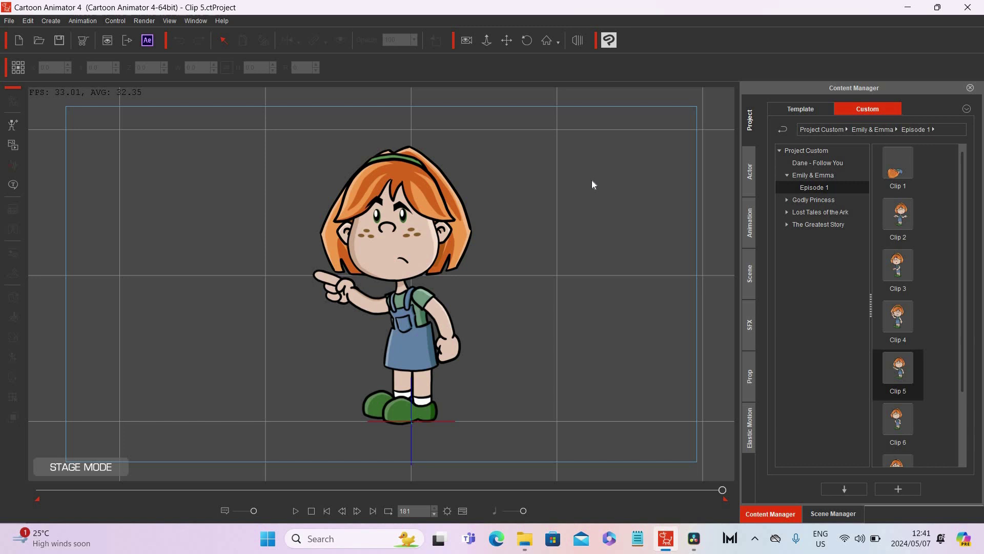
{"action": "left_click", "coordinate": [148, 22]}
{"action": "left_click", "coordinate": [368, 96]}
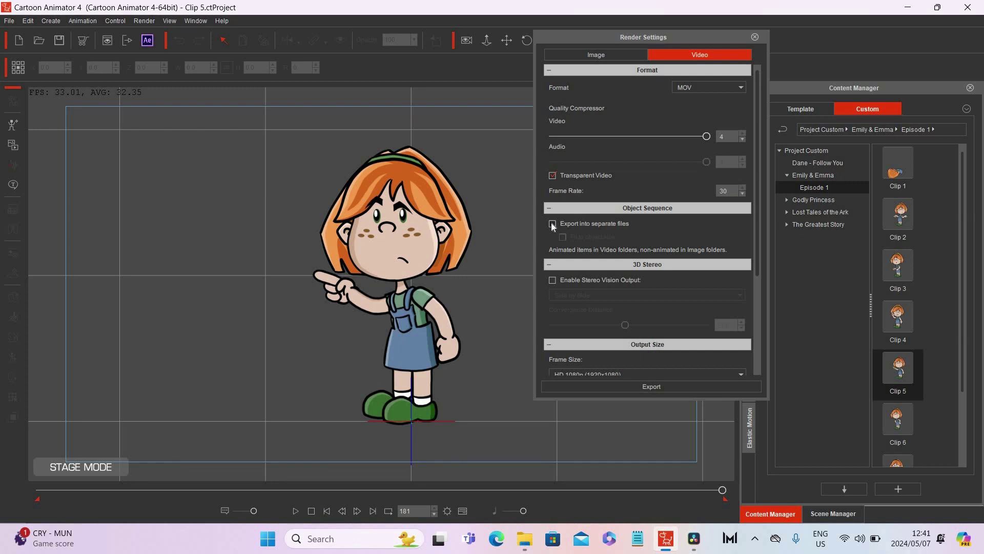
{"action": "left_click_drag", "start_coordinate": [758, 244], "coordinate": [764, 297]}
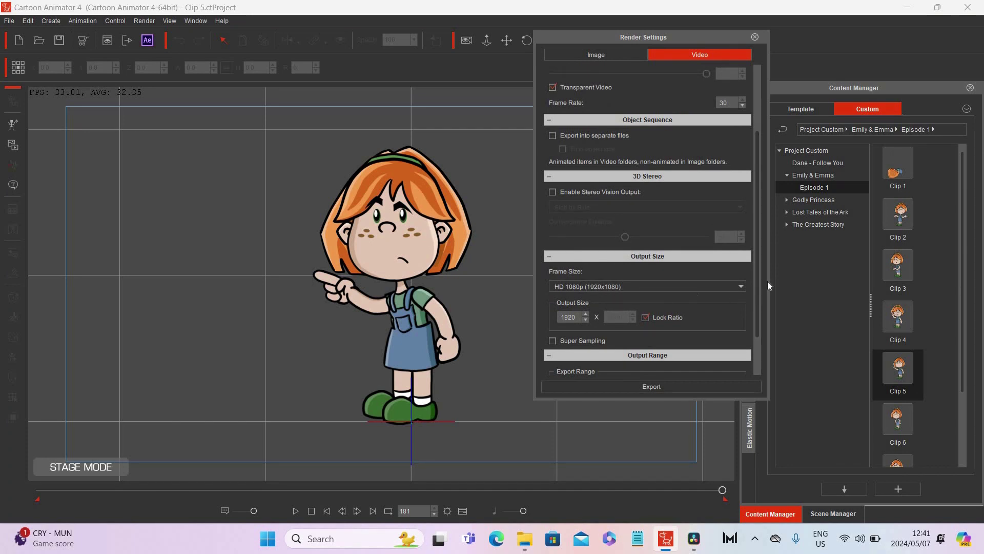
{"action": "left_click_drag", "start_coordinate": [754, 321], "coordinate": [753, 356]}
{"action": "left_click", "coordinate": [559, 344]}
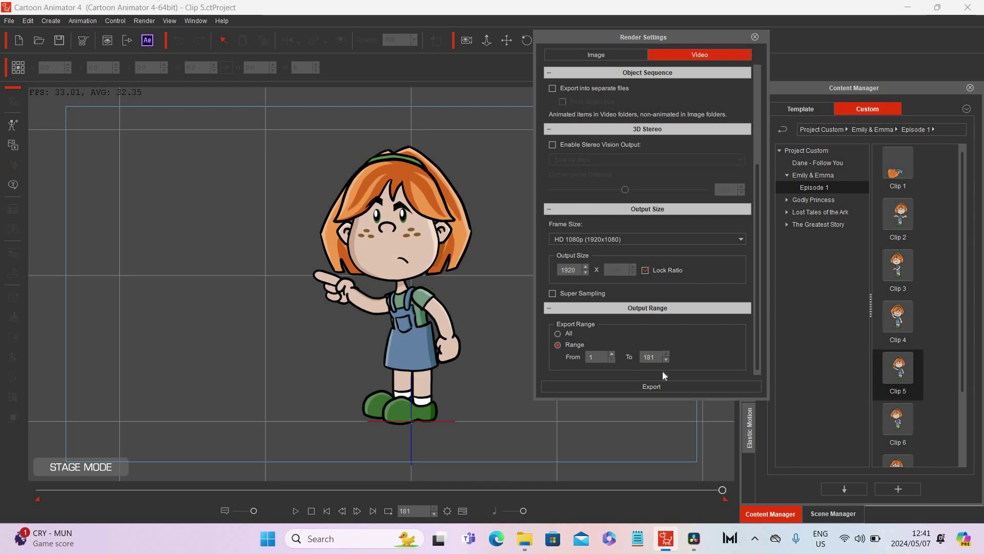
{"action": "left_click", "coordinate": [755, 36]}
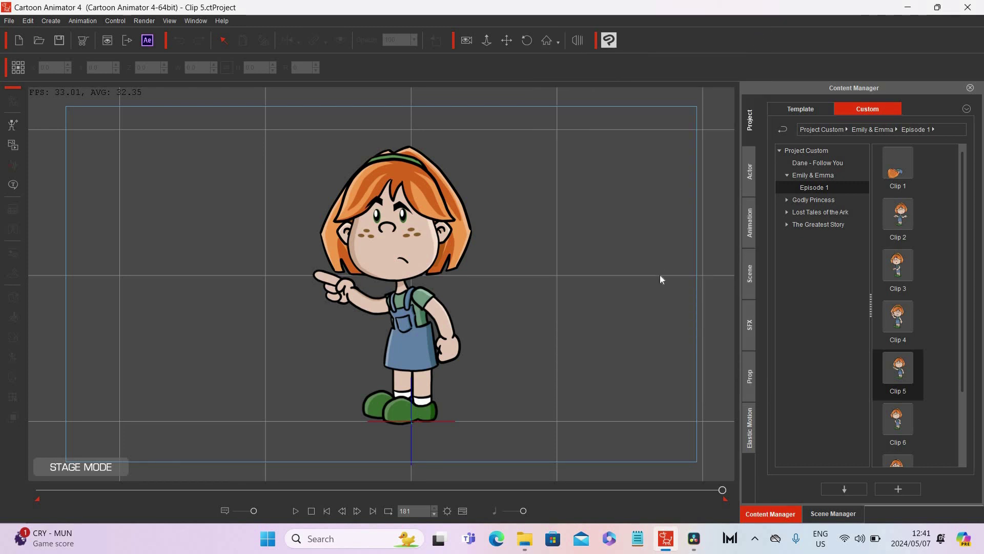
- Switch to DaVinci Resolve and check the imported animation clips on the Media page, returning to the Edit page
{"action": "left_click", "coordinate": [695, 539]}
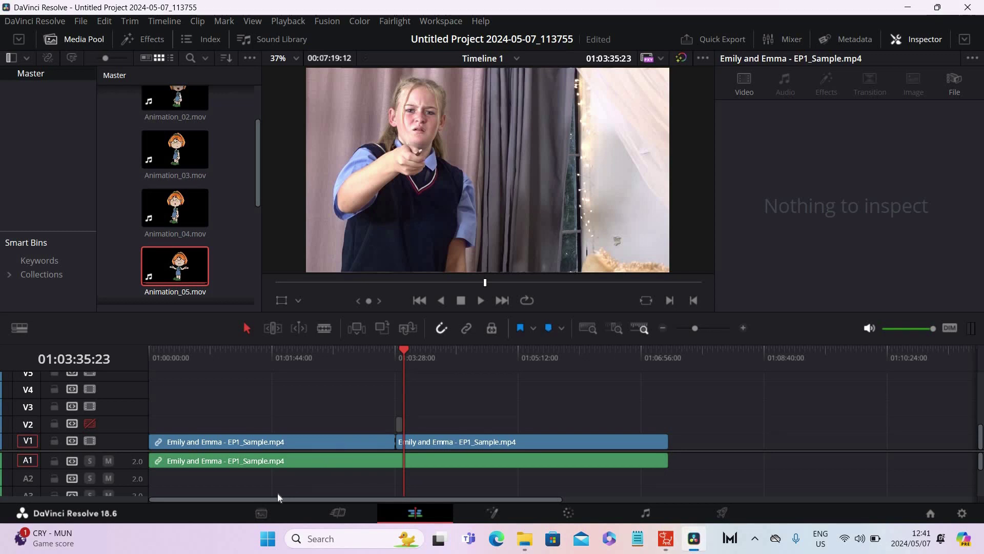
{"action": "left_click", "coordinate": [262, 513]}
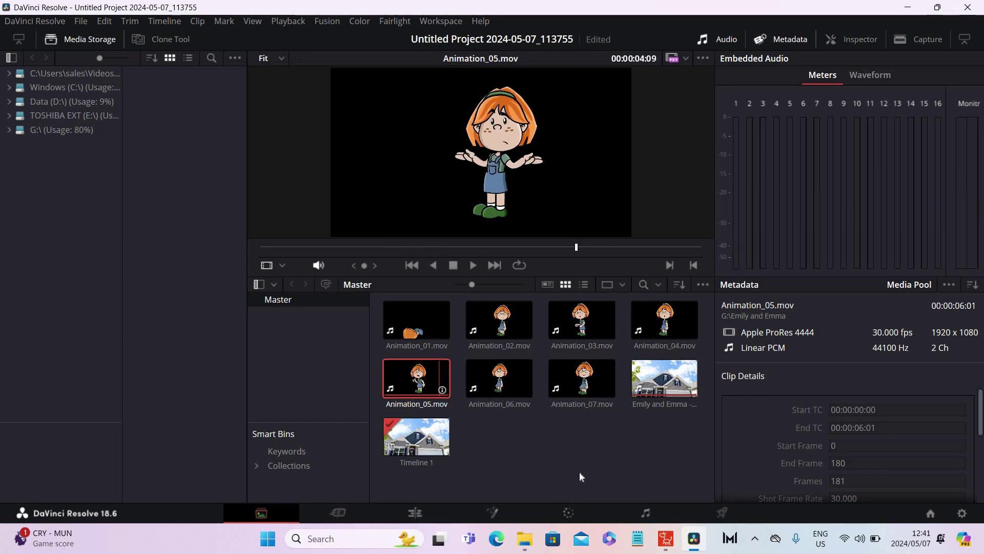
{"action": "left_click", "coordinate": [420, 507]}
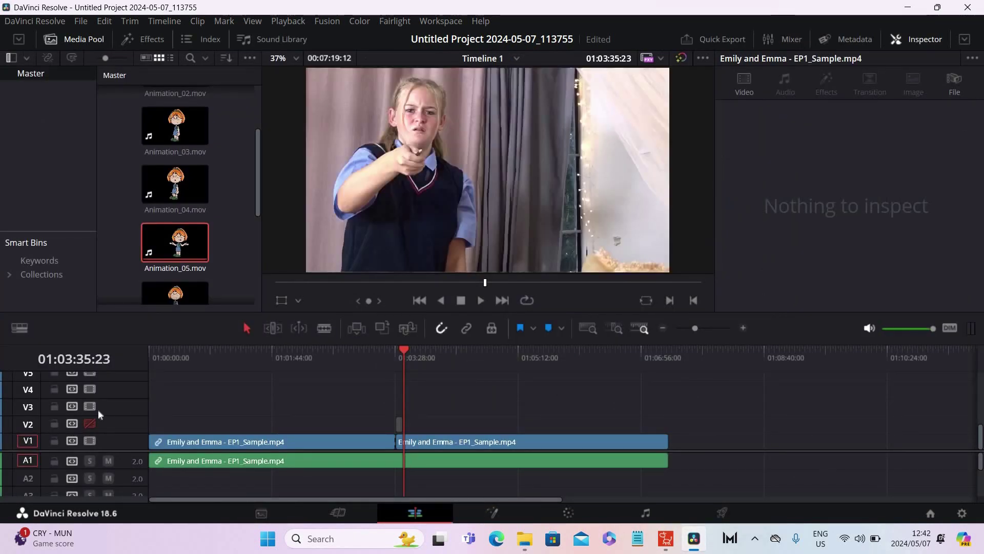
- Enable video track V2 and set its animation clip at 01:03:29:01 to zoom 0.480, position X 206 and Y -41
{"action": "left_click", "coordinate": [89, 420]}
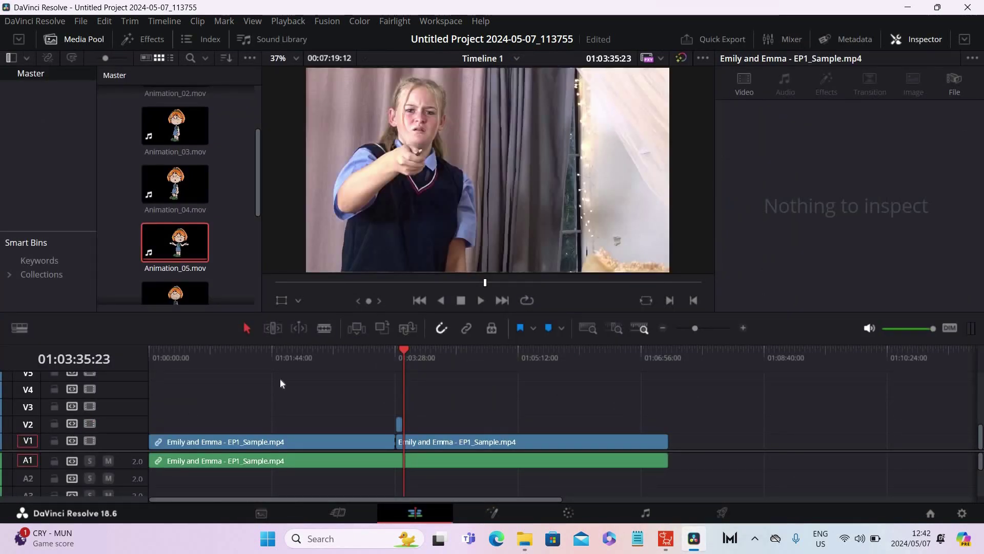
{"action": "left_click", "coordinate": [396, 352]}
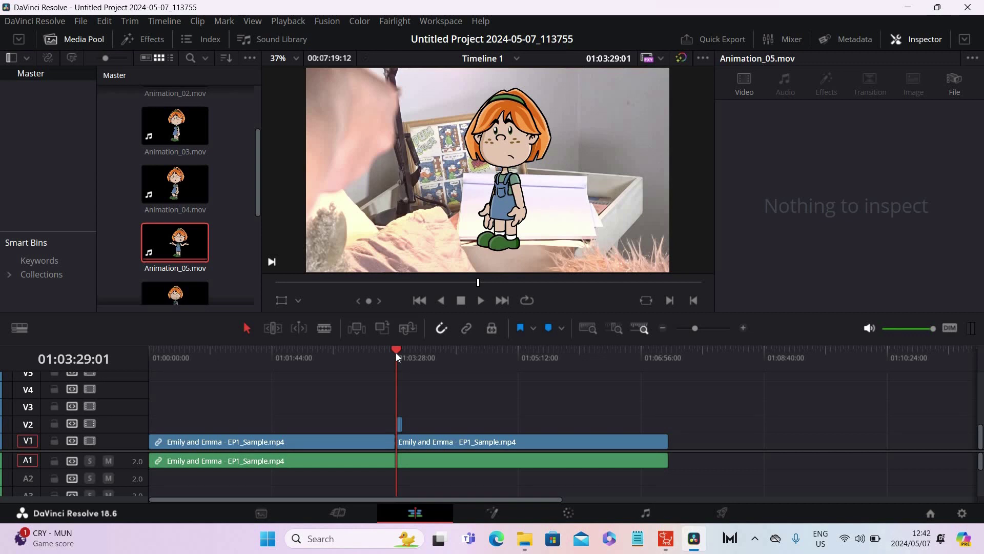
{"action": "left_click", "coordinate": [399, 422]}
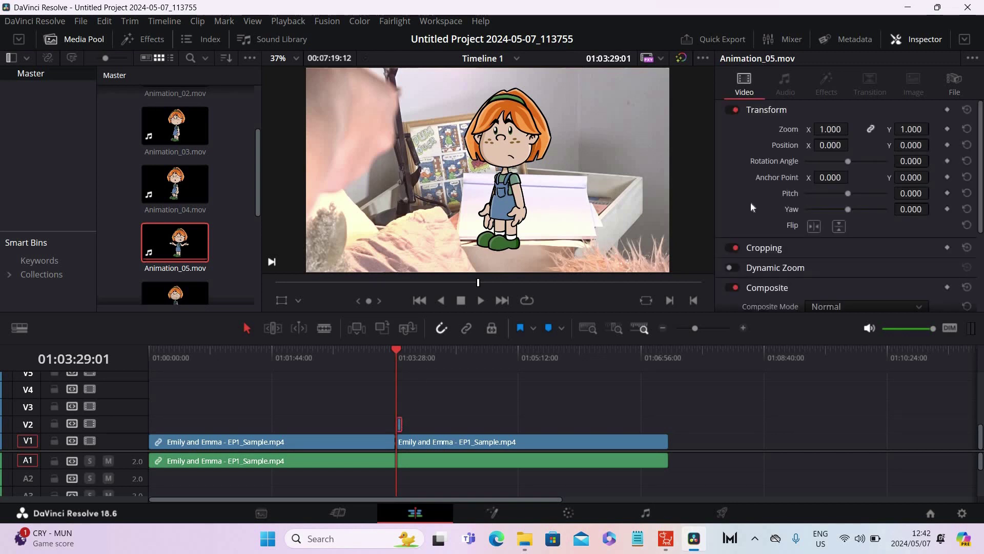
{"action": "mouse_move", "coordinate": [832, 129]}
{"action": "left_mouse_down"}
{"action": "mouse_move", "coordinate": [753, 129]}
{"action": "mouse_move", "coordinate": [824, 128]}
{"action": "mouse_move", "coordinate": [830, 144]}
{"action": "mouse_move", "coordinate": [853, 145]}
{"action": "mouse_move", "coordinate": [827, 144]}
{"action": "left_mouse_up"}
{"action": "left_click_drag", "start_coordinate": [914, 140], "coordinate": [933, 144]}
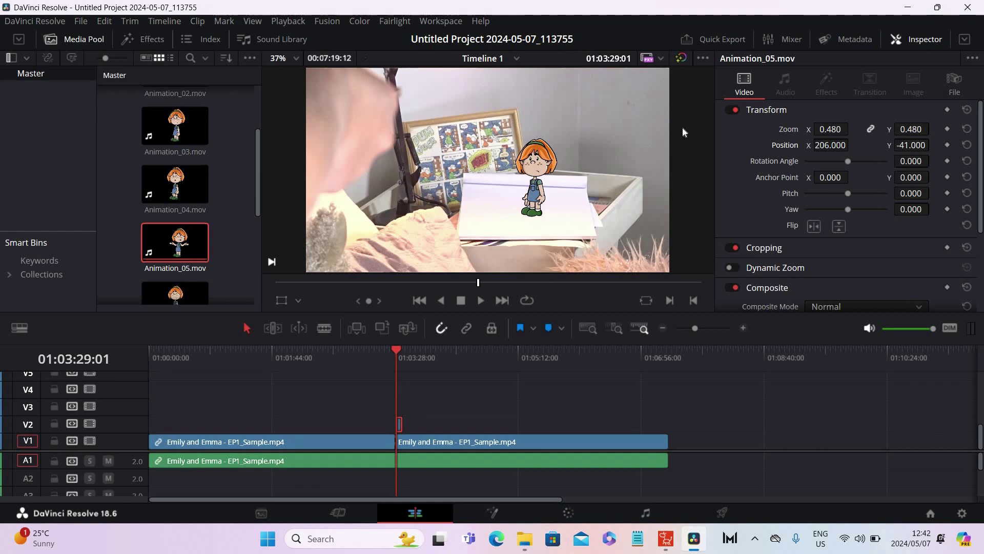
- Play the resized animation over the footage from 01:03:29:01 to check its placement on the drawing pad
{"action": "left_click", "coordinate": [481, 302]}
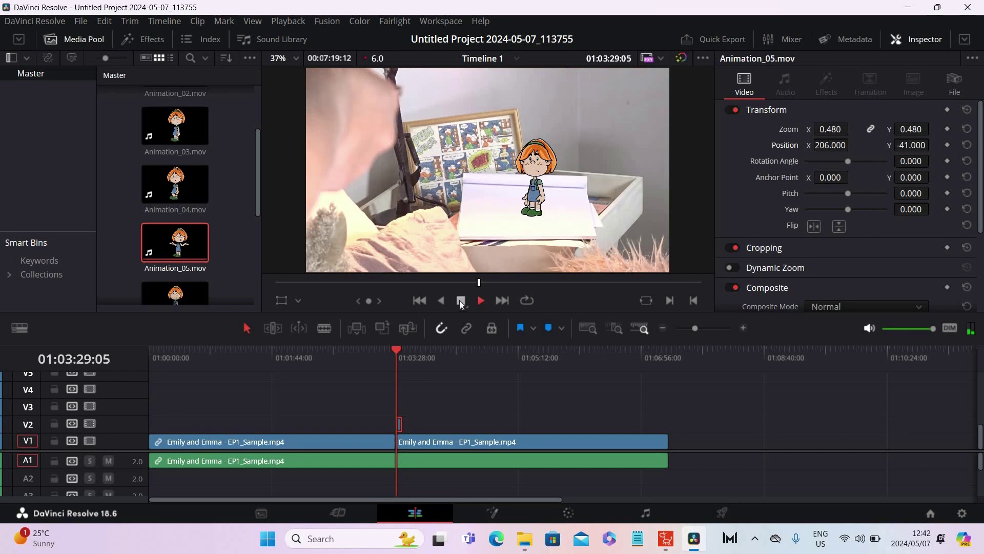
{"action": "left_click", "coordinate": [460, 301]}
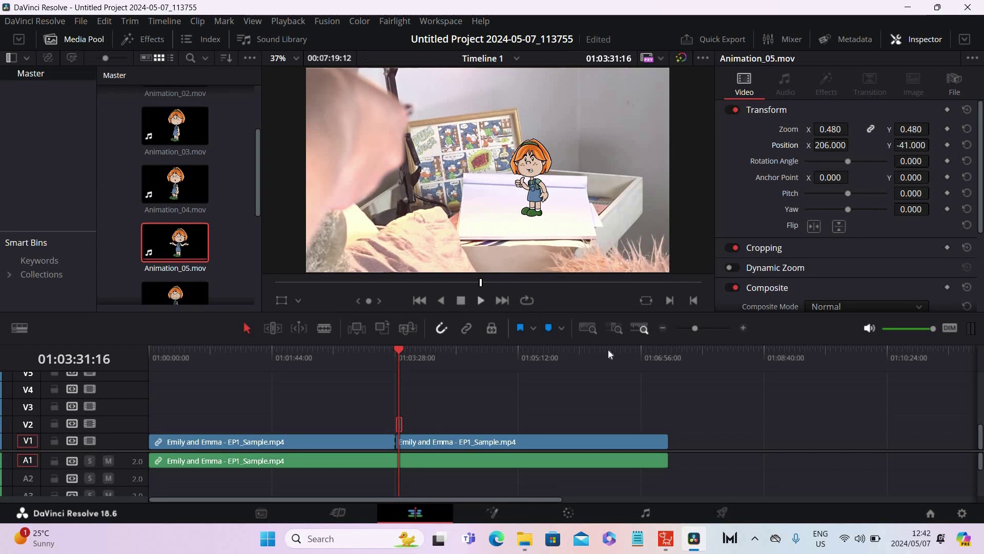
{"action": "left_click", "coordinate": [393, 358]}
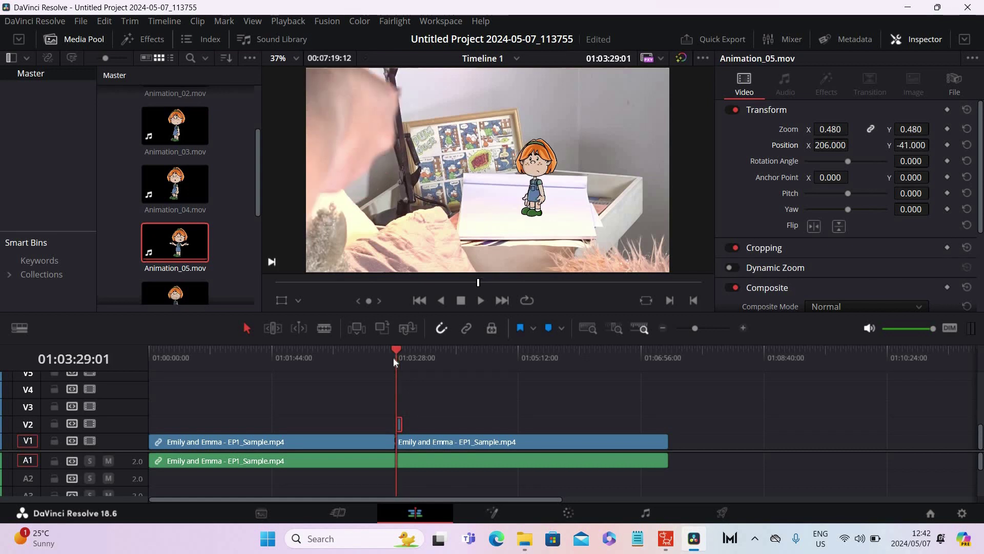
{"action": "left_click", "coordinate": [481, 301]}
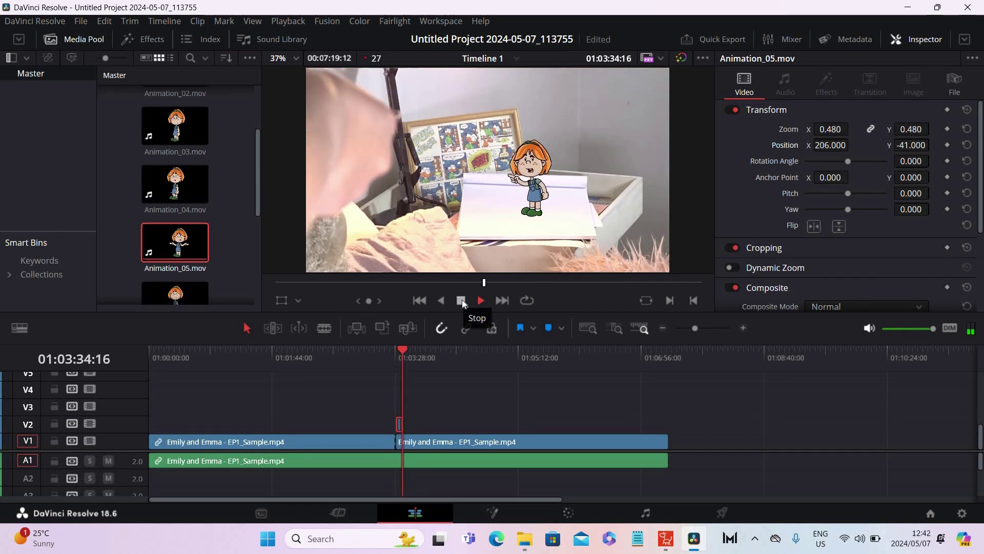
{"action": "left_click", "coordinate": [458, 303]}
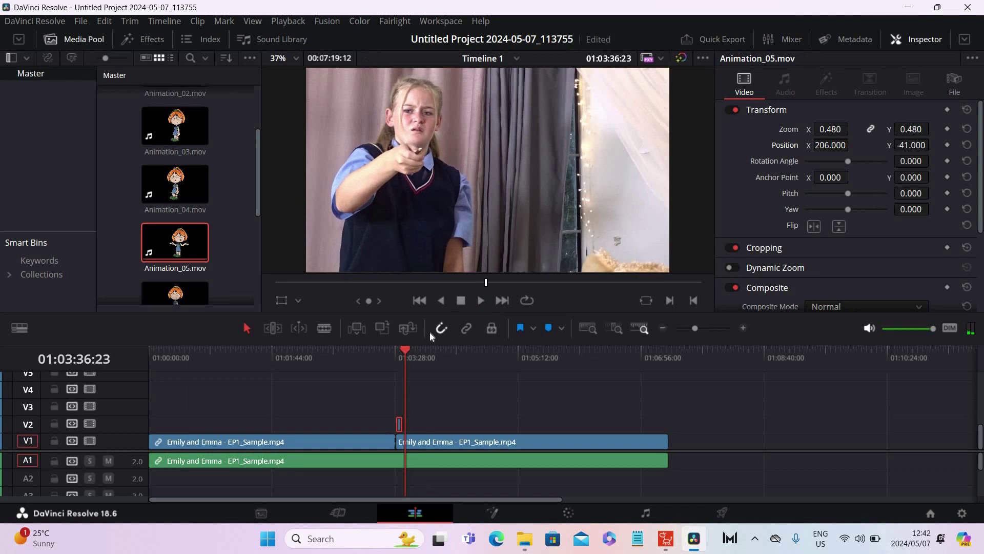
- Step the playhead back to about 01:03:28:00, before the animation clip, and play through the whole exchange between girl and cartoon
{"action": "left_click", "coordinate": [396, 352]}
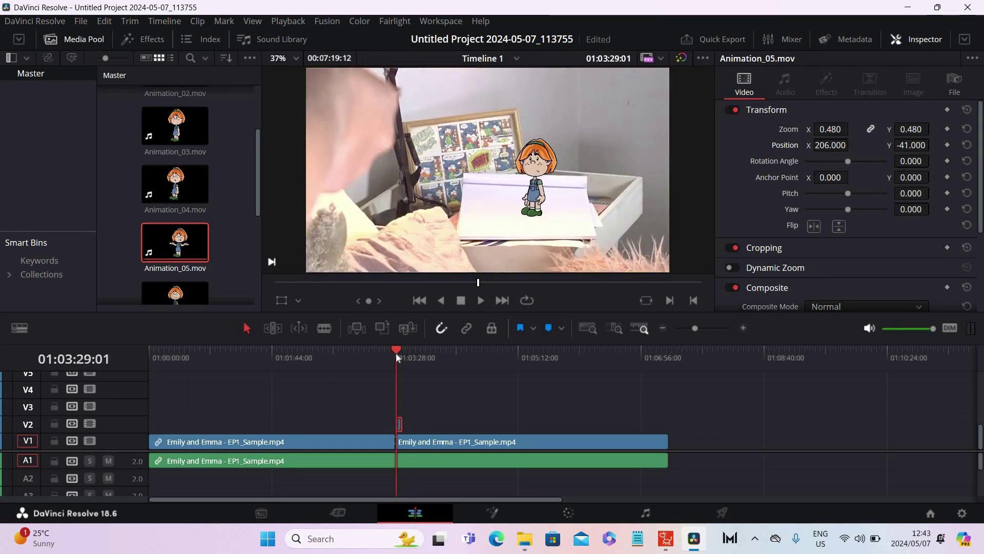
{"action": "key", "text": "Left"}
{"action": "key", "text": "Left"}
{"action": "key", "text": "Left"}
{"action": "key", "text": "Left"}
{"action": "key", "text": "Left"}
{"action": "key", "text": "Left"}
{"action": "key", "text": "Left"}
{"action": "key", "text": "Left"}
{"action": "key", "text": "Left"}
{"action": "key", "text": "Left"}
{"action": "key", "text": "Left"}
{"action": "key", "text": "Left"}
{"action": "key", "text": "Left"}
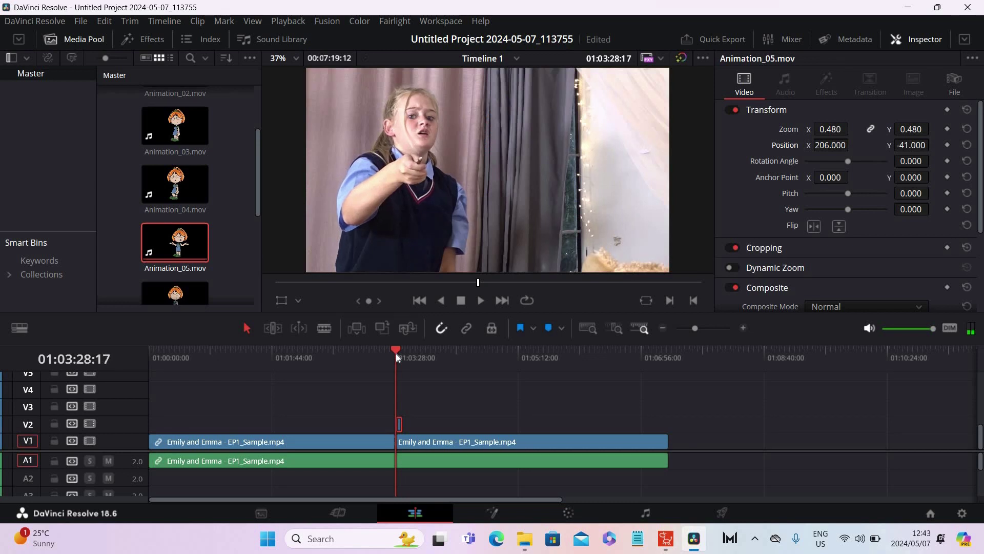
{"action": "key", "text": "Left"}
{"action": "key", "text": "Left"}
{"action": "key", "text": "Left"}
{"action": "key", "text": "Left"}
{"action": "key", "text": "Left"}
{"action": "key", "text": "Left"}
{"action": "key", "text": "Left"}
{"action": "key", "text": "Left"}
{"action": "key", "text": "Left"}
{"action": "key", "text": "Left"}
{"action": "key", "text": "Left"}
{"action": "key", "text": "Left"}
{"action": "key", "text": "Left"}
{"action": "key", "text": "Left"}
{"action": "key", "text": "Left"}
{"action": "key", "text": "Left"}
{"action": "key", "text": "Left"}
{"action": "key", "text": "Left"}
{"action": "key", "text": "Left"}
{"action": "key", "text": "Left"}
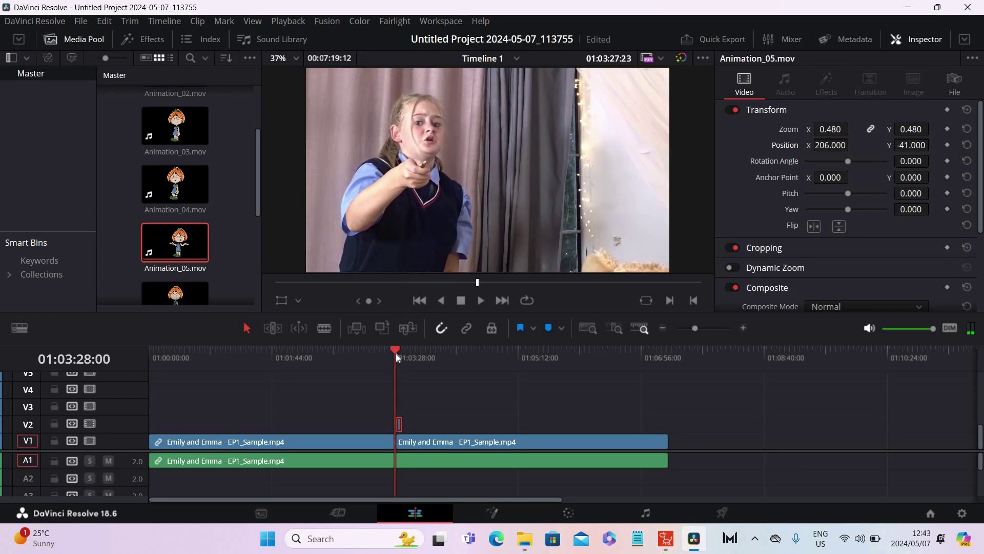
{"action": "left_click", "coordinate": [479, 302]}
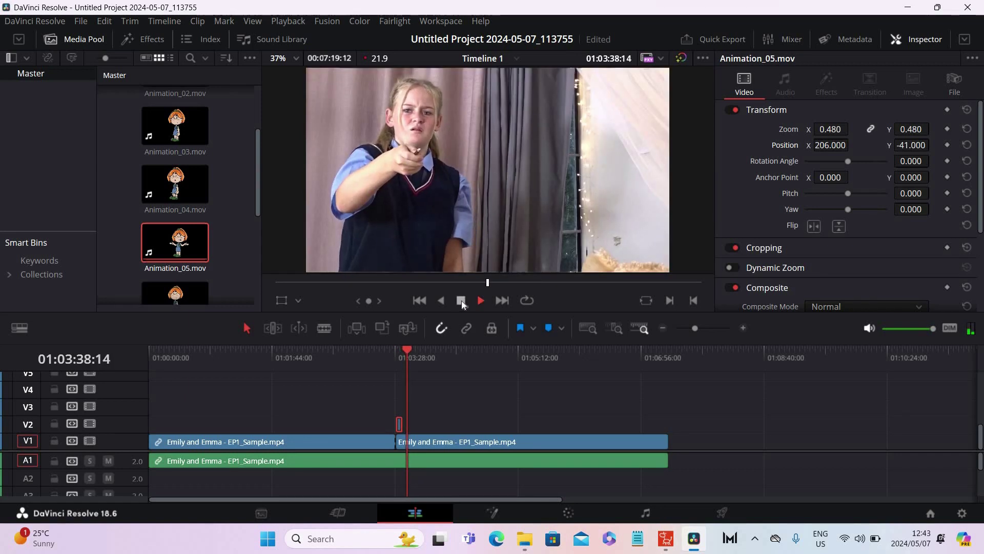
{"action": "left_click", "coordinate": [461, 301]}
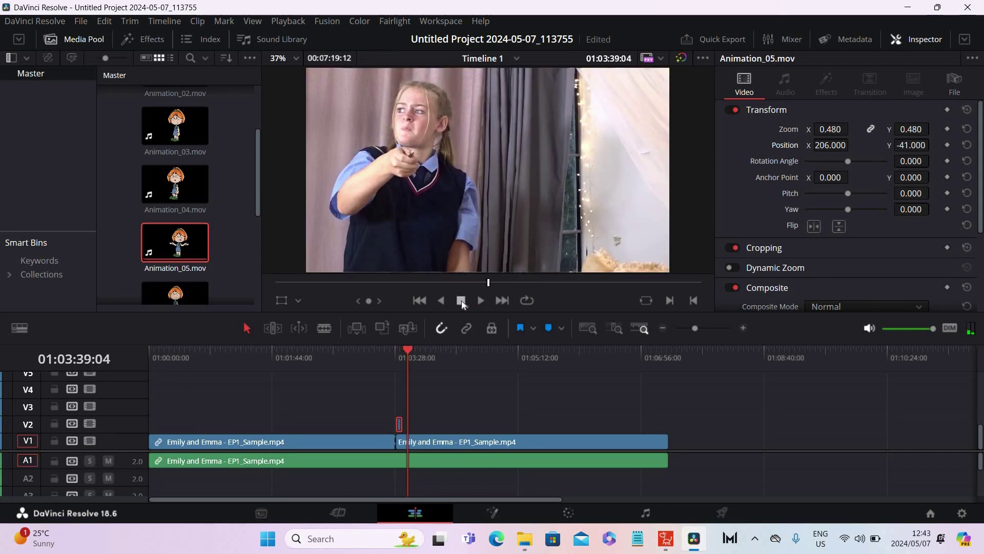